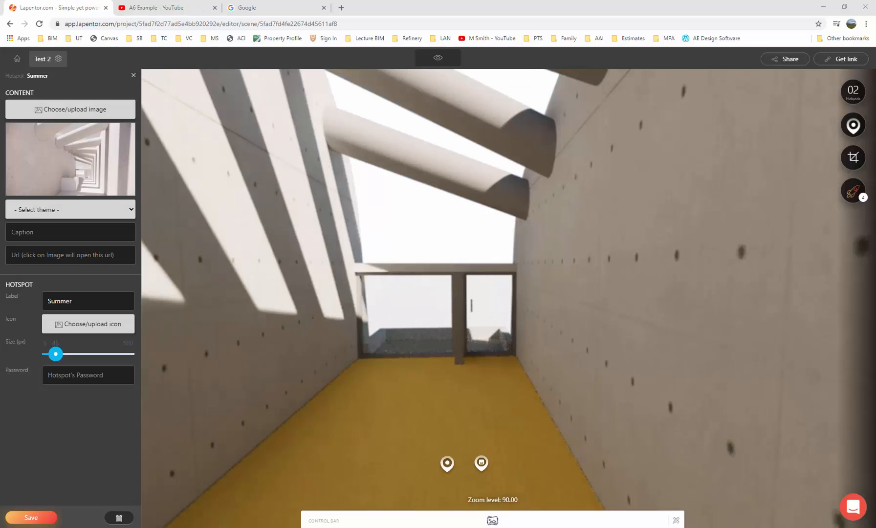
Add a video hotspot on the yellow floor beside the image hotspot and open its settings
click(853, 125)
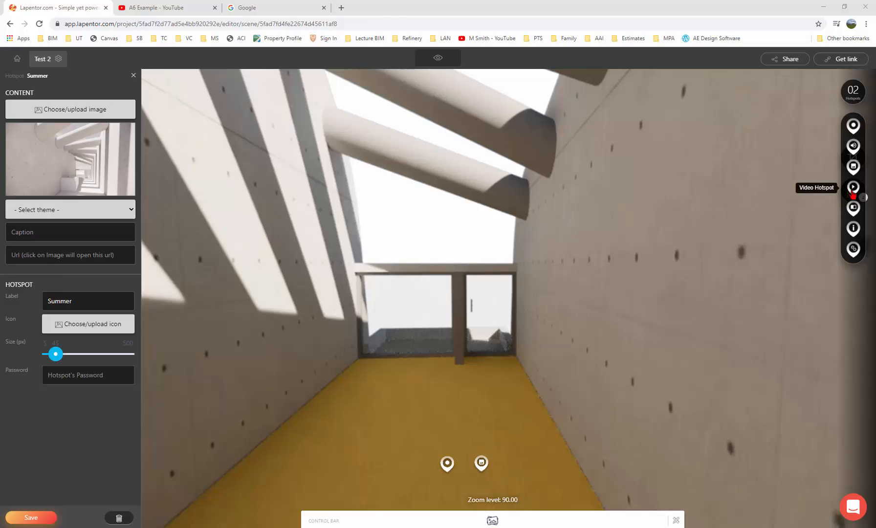
mouse_move(852, 193)
mouse_down()
mouse_move(621, 348)
mouse_move(513, 469)
mouse_up()
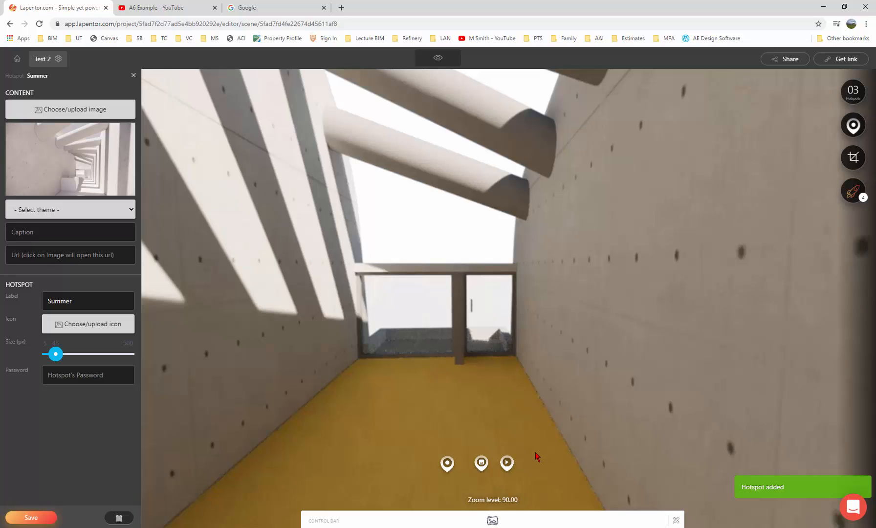
click(507, 469)
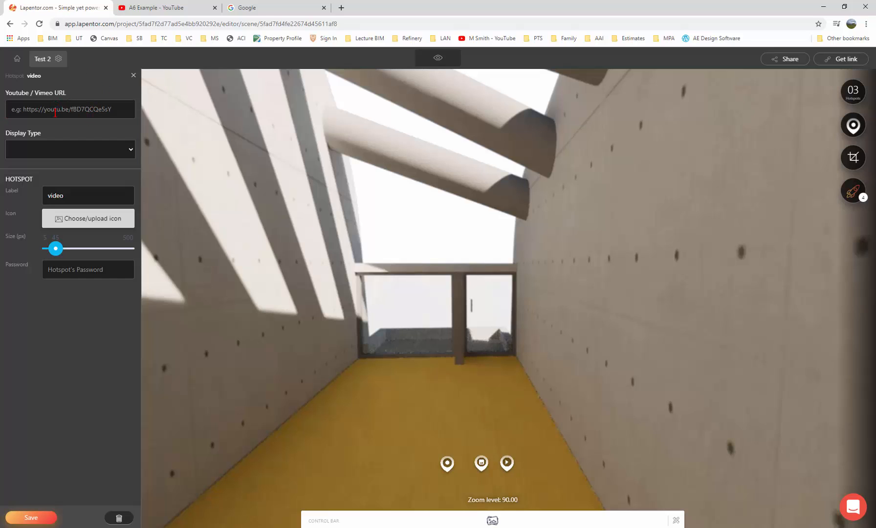
Switch to YouTube and copy the share link of the A6 Example video
click(161, 8)
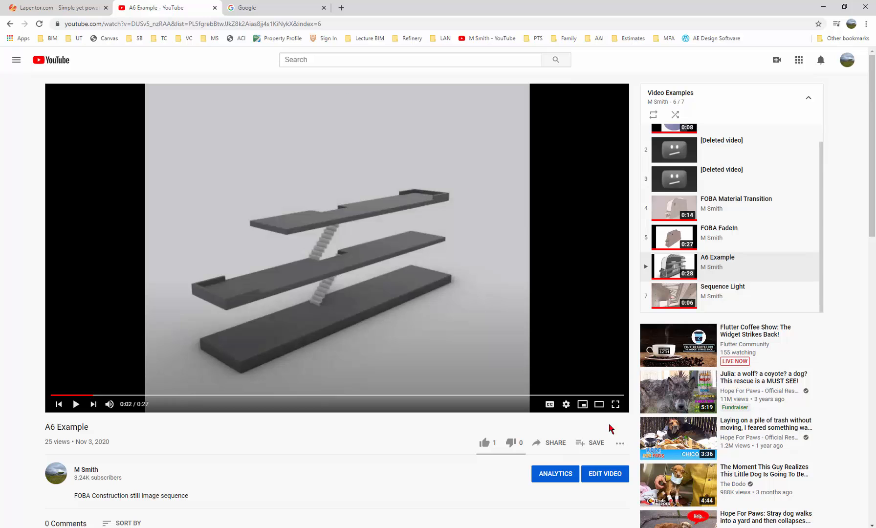
click(545, 445)
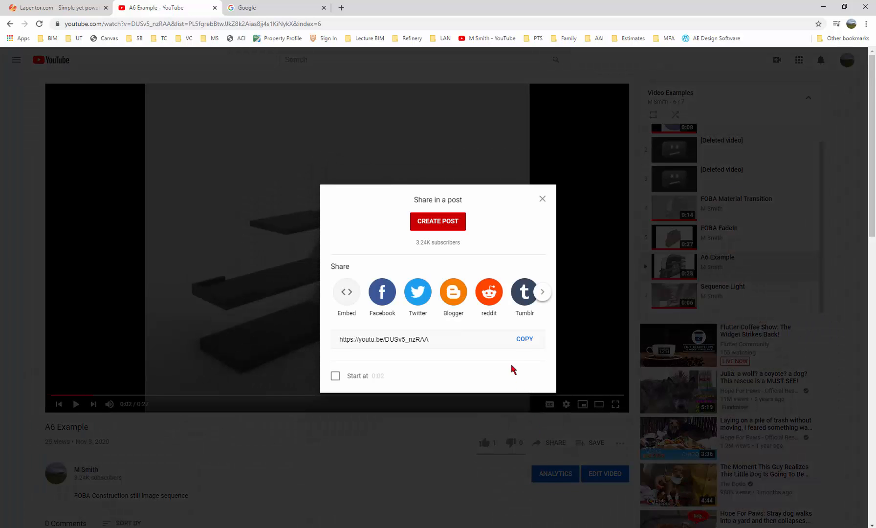
click(522, 342)
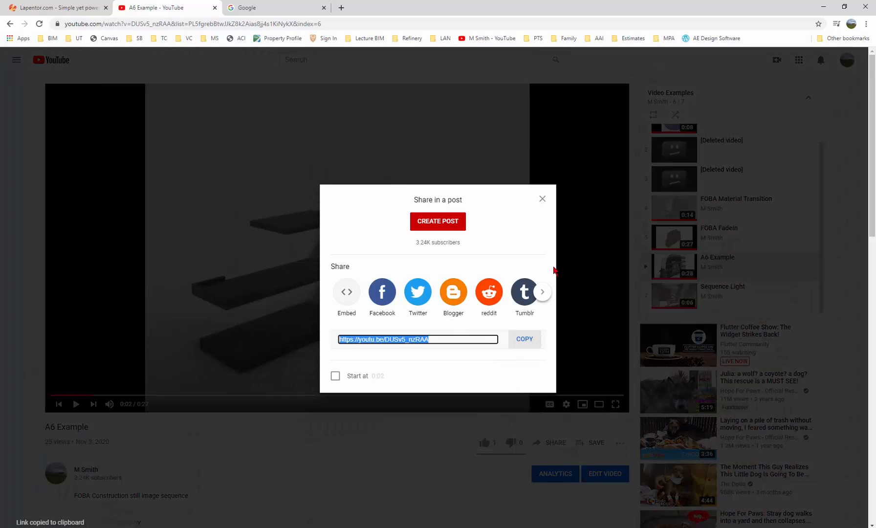
click(542, 198)
click(47, 12)
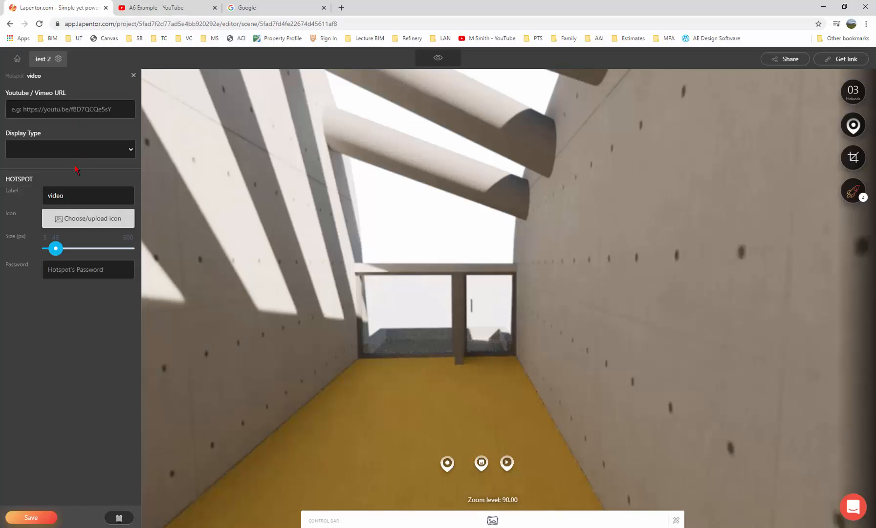
click(72, 108)
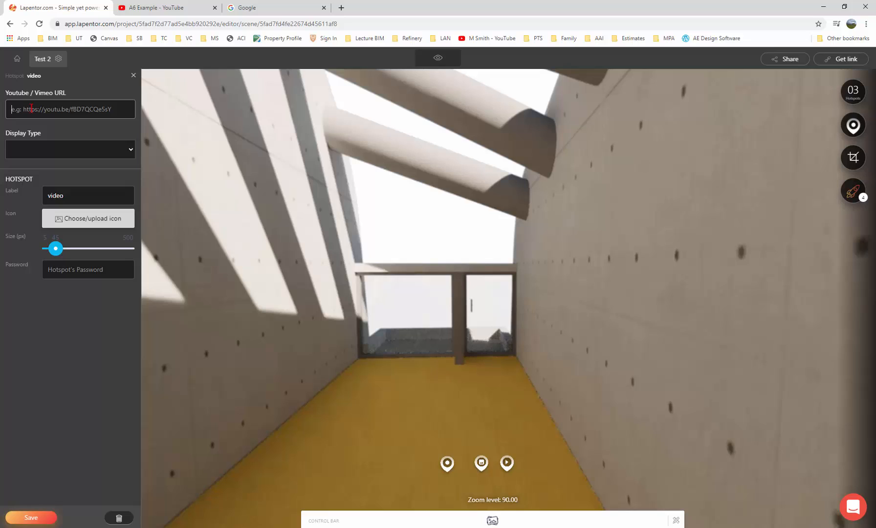
key(ctrl+v)
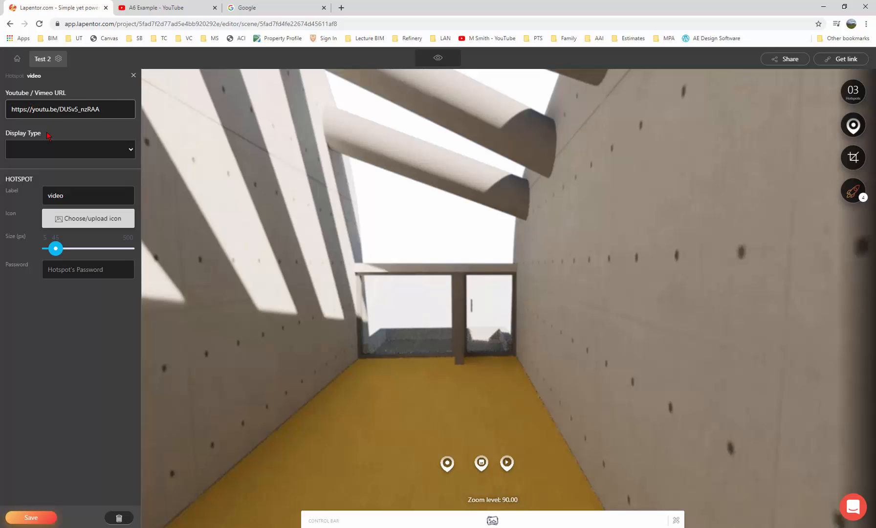
click(54, 152)
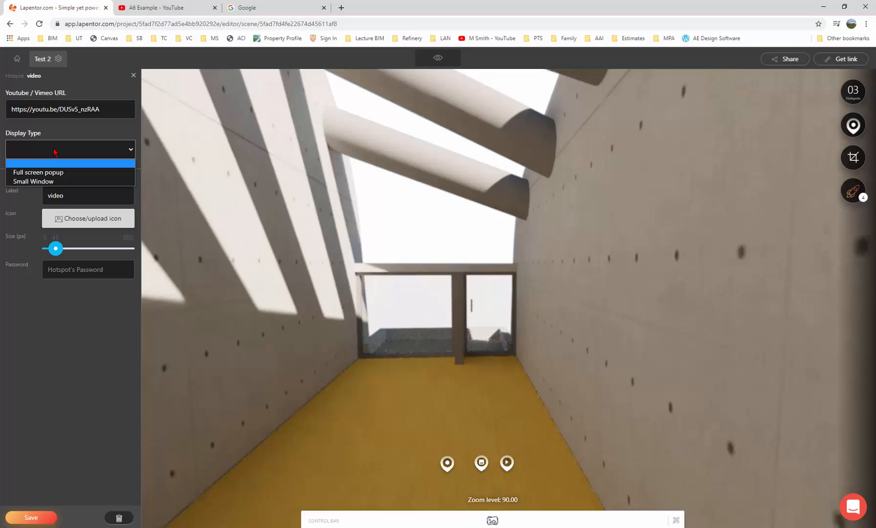
click(60, 176)
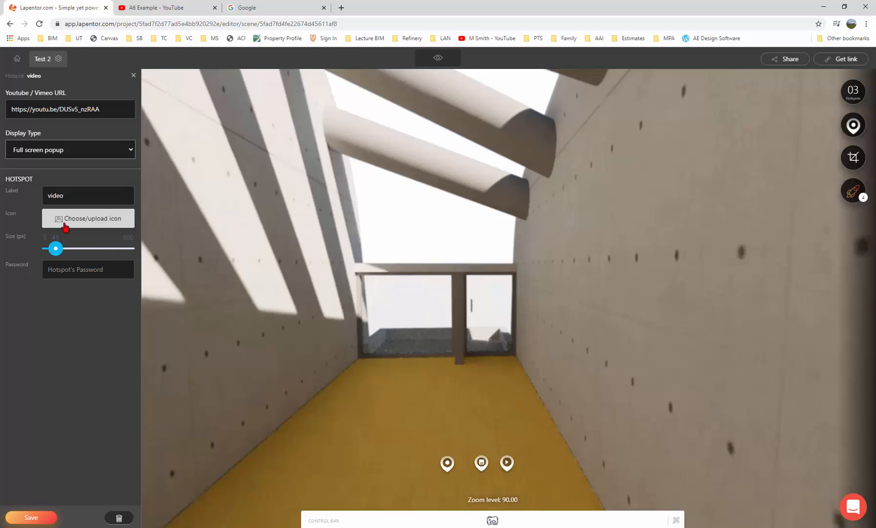
Label the video hotspot "Construction Sequence" and save it
drag(65, 197, 24, 201)
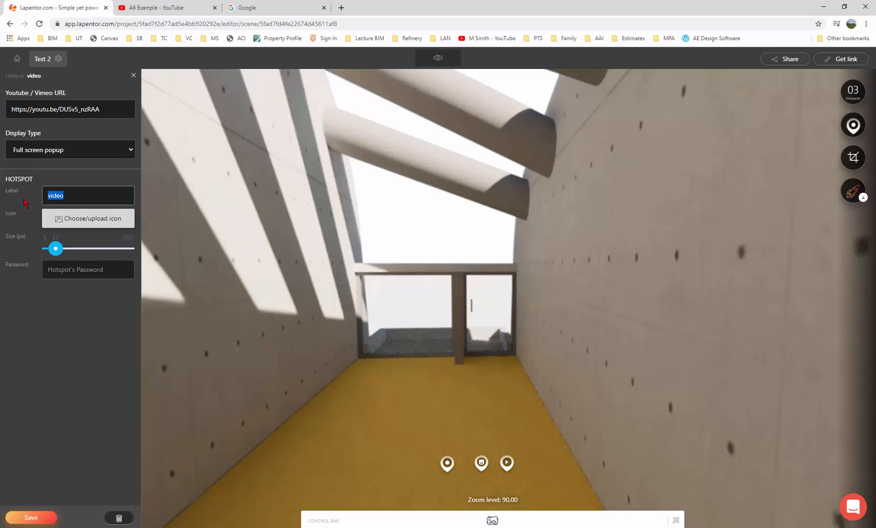
text(Cons)
key(BackSpace)
key(BackSpace)
key(BackSpace)
key(BackSpace)
key(BackSpace)
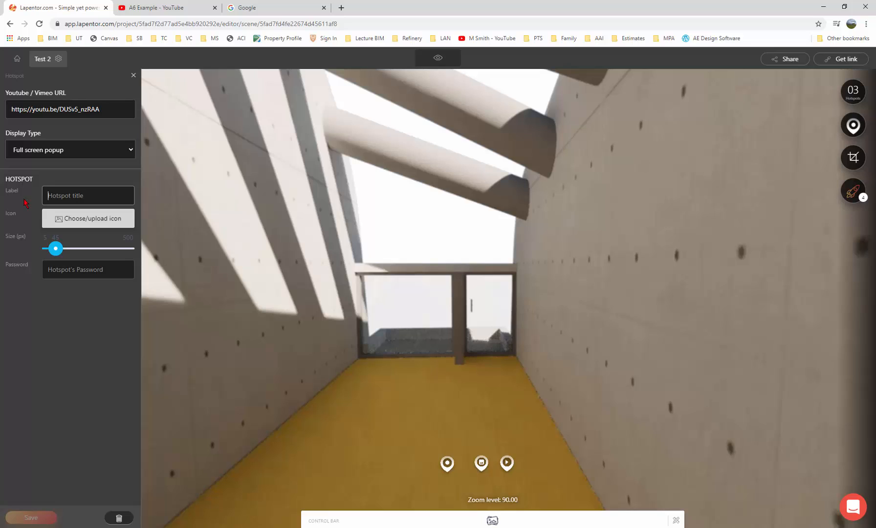
text(St)
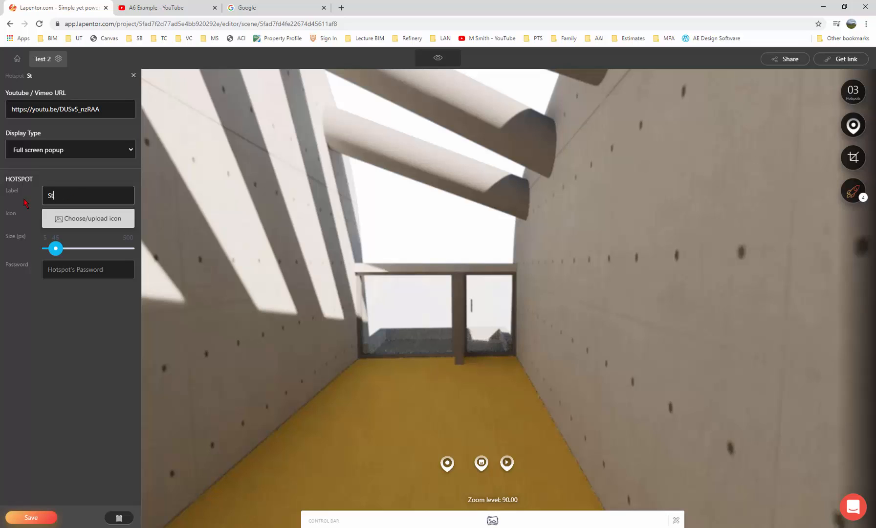
key(BackSpace)
key(BackSpace)
text(Construction Sequen)
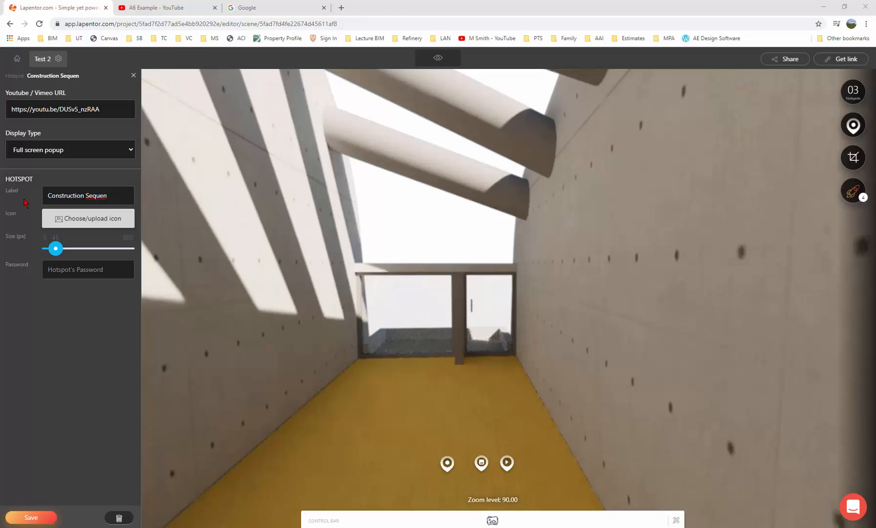
text(ce)
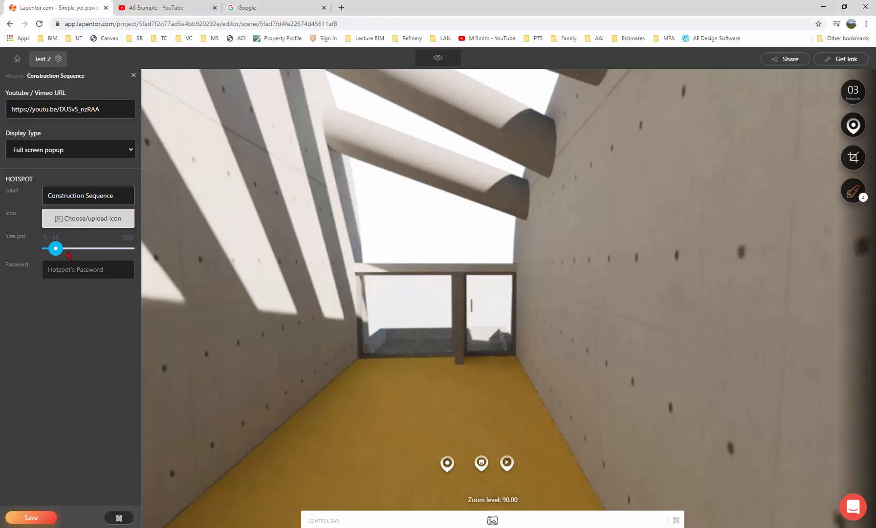
click(42, 520)
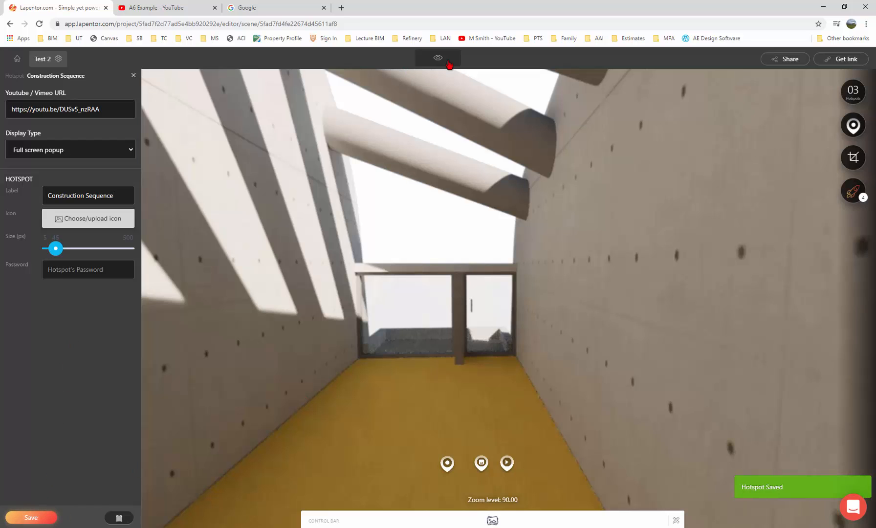
Close the YouTube page and return to the Lapentor scene editor
key(ctrl+Tab)
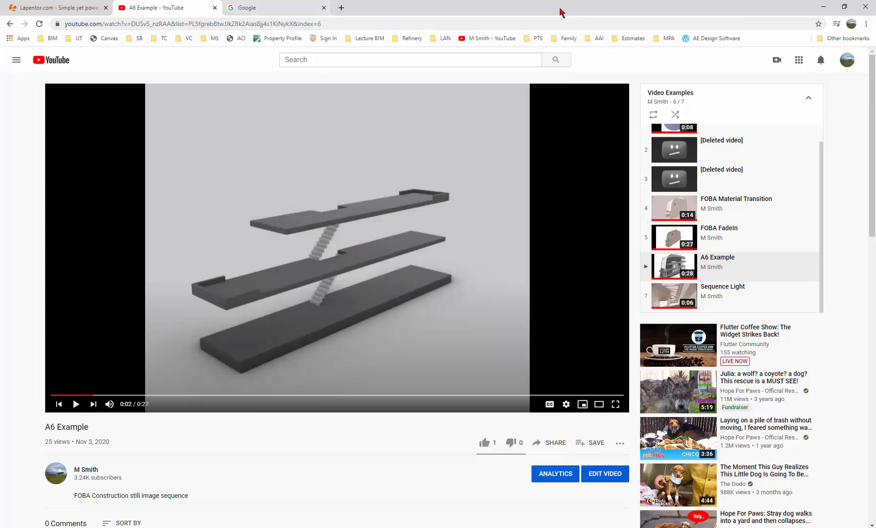
click(83, 9)
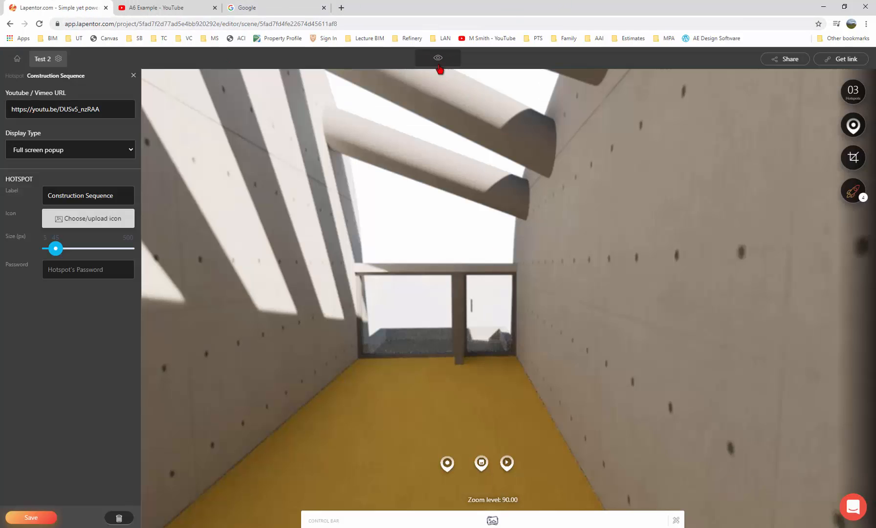
key(ctrl+Tab)
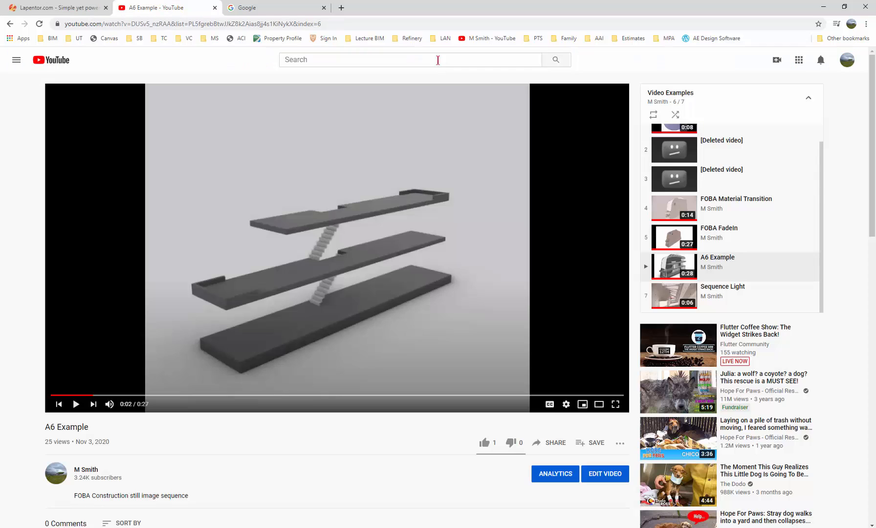
click(215, 10)
click(78, 8)
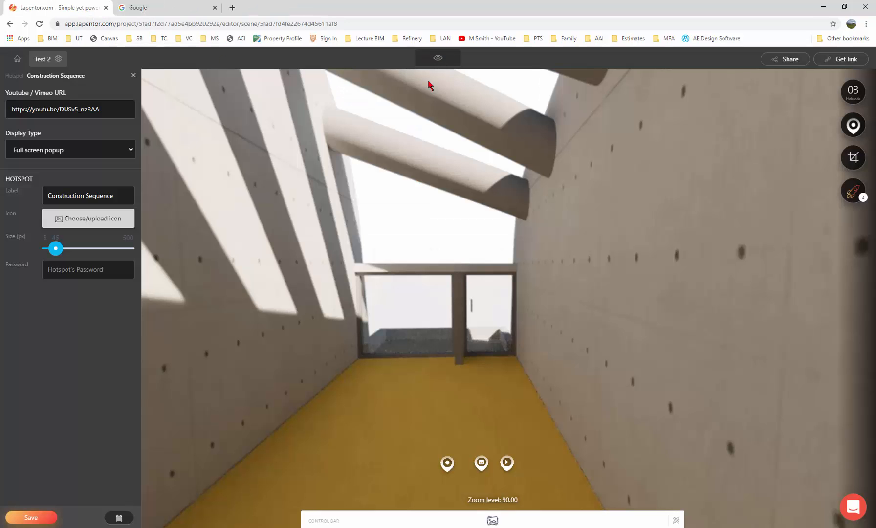
Preview the tour, play the construction video from its hotspot, and close the popup
click(438, 59)
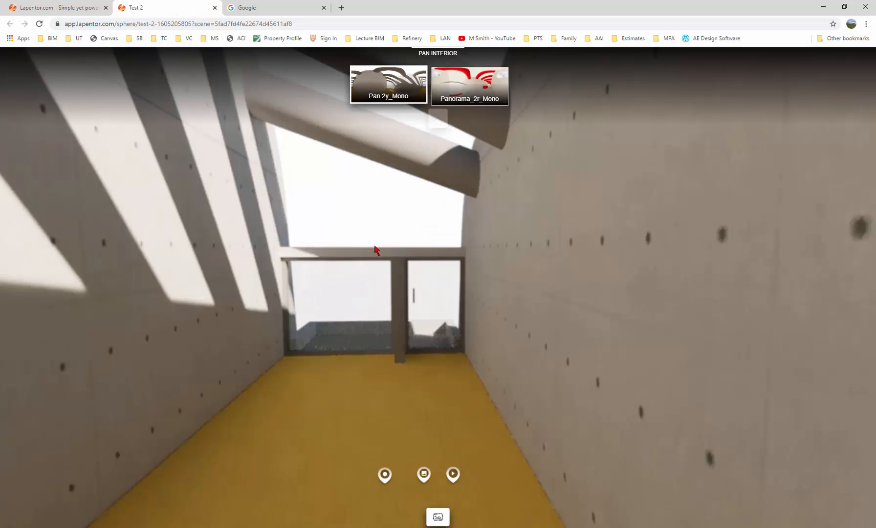
click(453, 474)
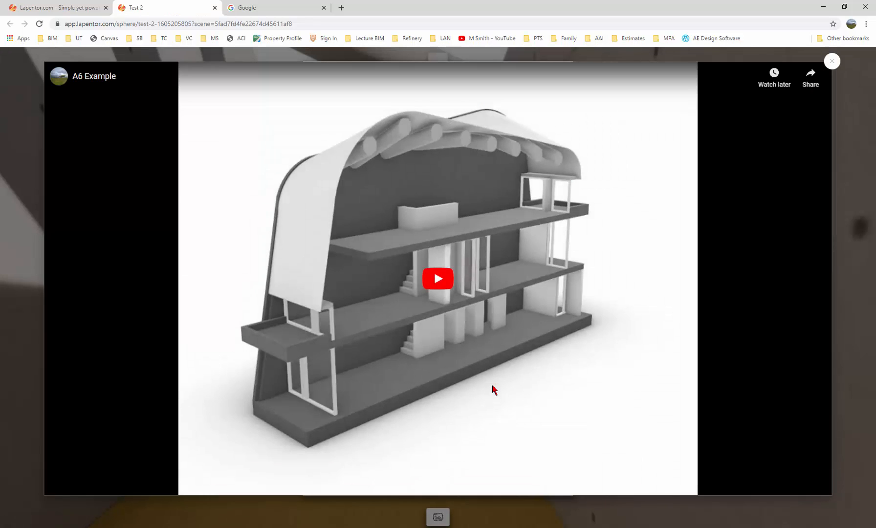
click(439, 292)
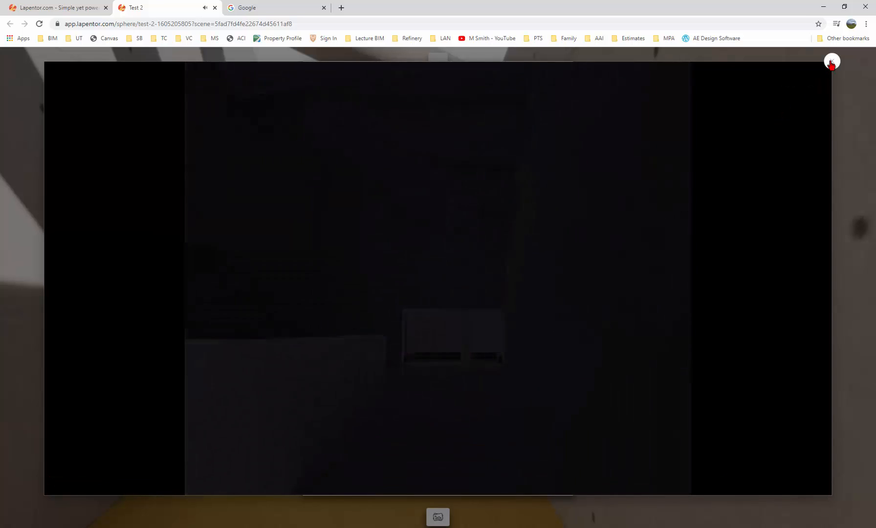
click(831, 62)
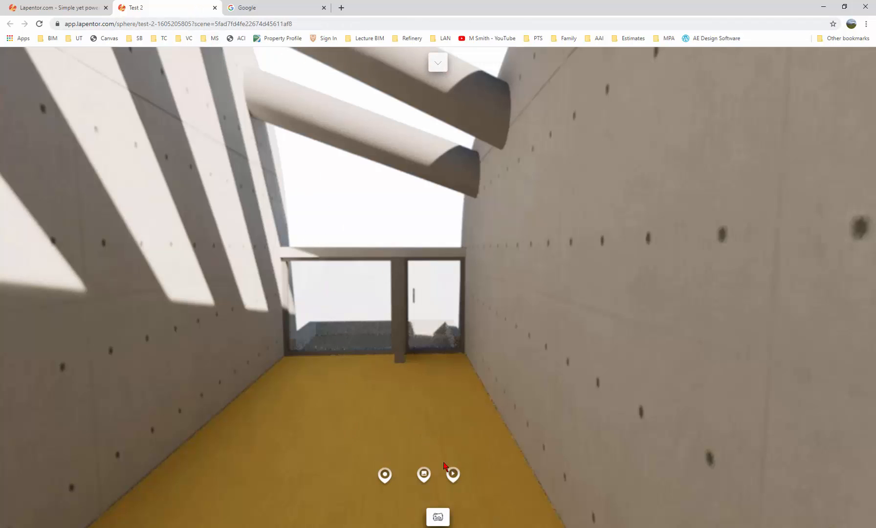
Test the scene hotspots by going to the linked panorama and back, look around the yellow-floor room, and close the preview
click(385, 473)
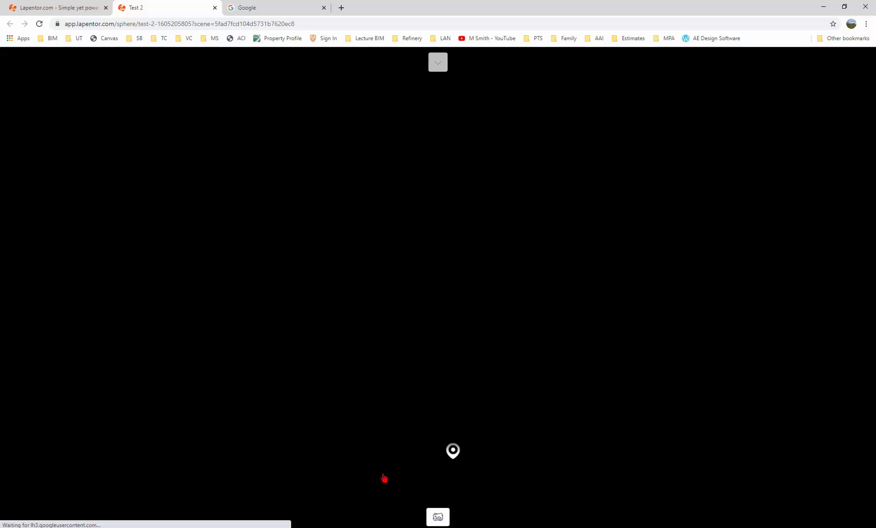
drag(556, 412, 479, 419)
click(386, 464)
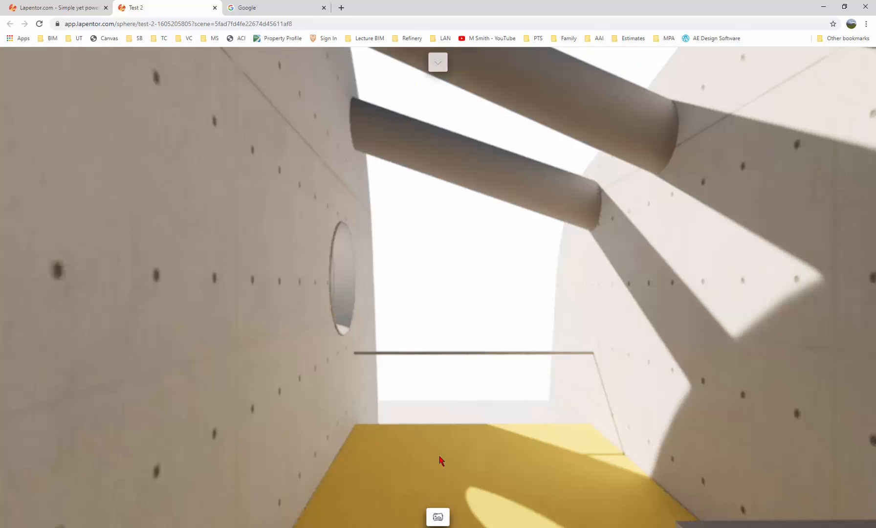
drag(465, 465, 64, 307)
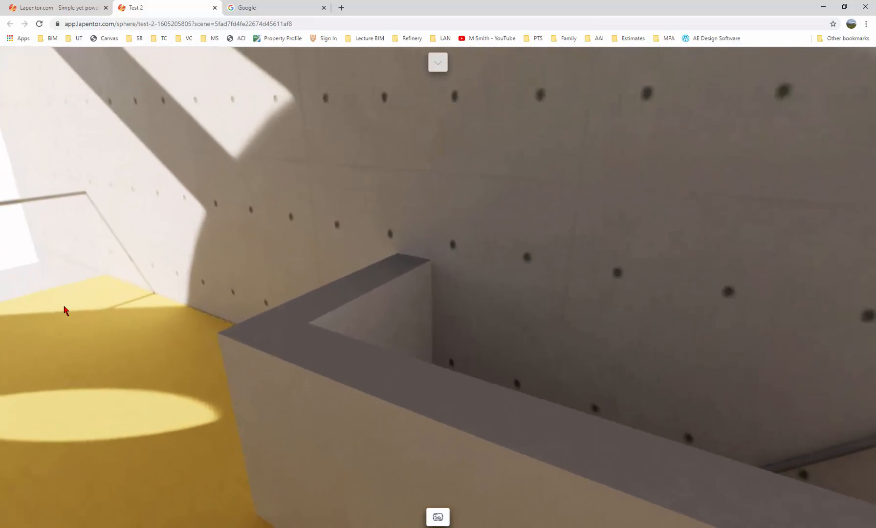
drag(219, 320, 434, 486)
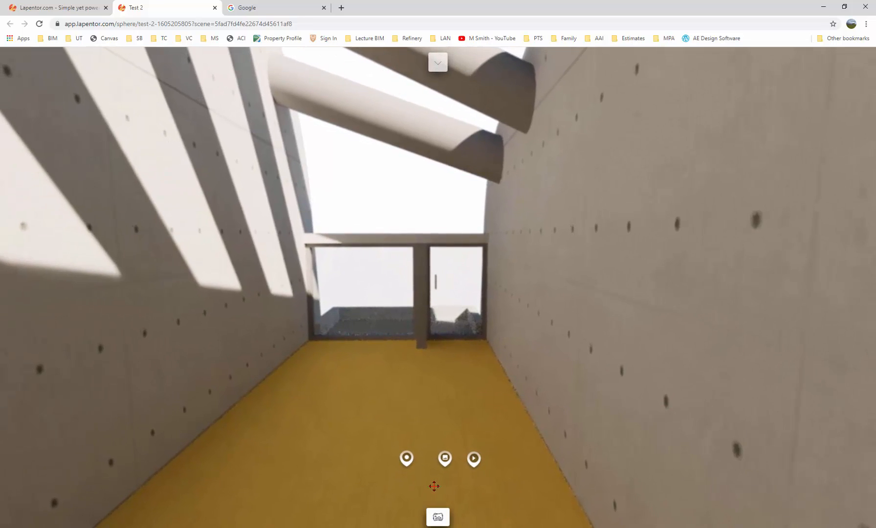
drag(411, 401, 415, 372)
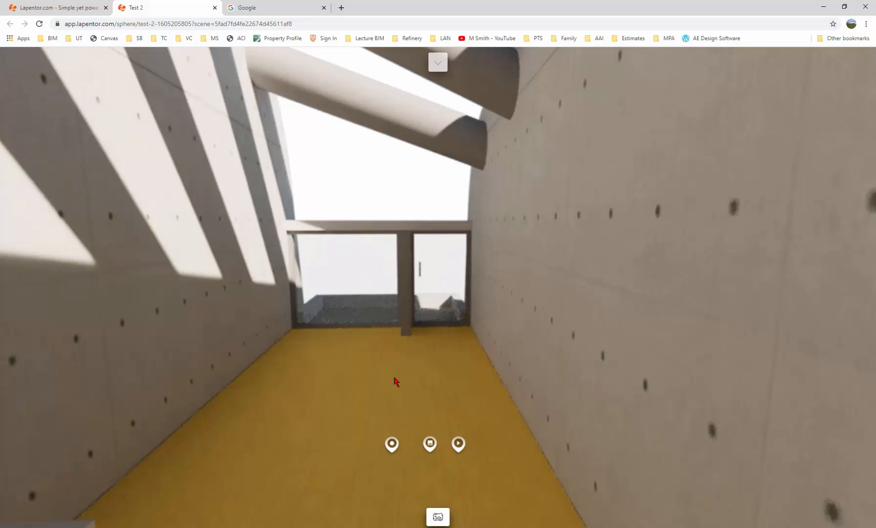
click(215, 7)
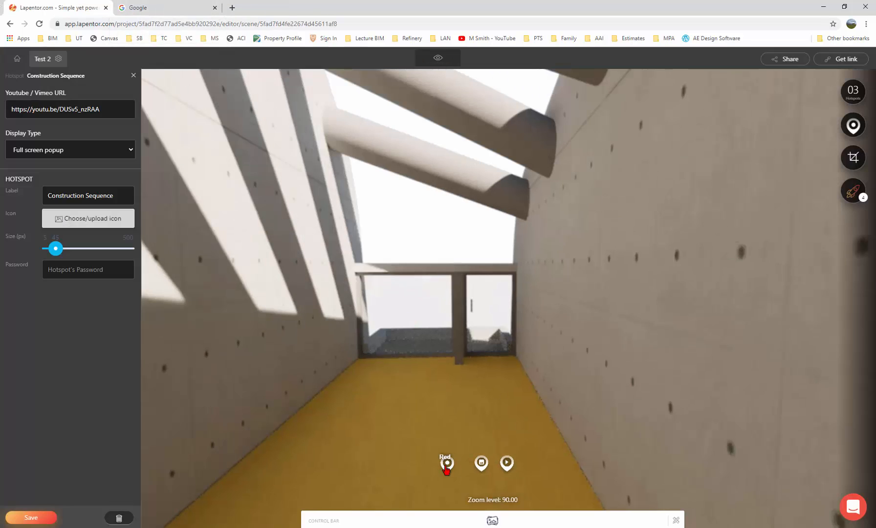
Move the Red scene, video and image hotspots nearer to the viewpoint on the yellow floor, keeping them spaced apart
drag(447, 463, 388, 494)
drag(442, 442, 391, 180)
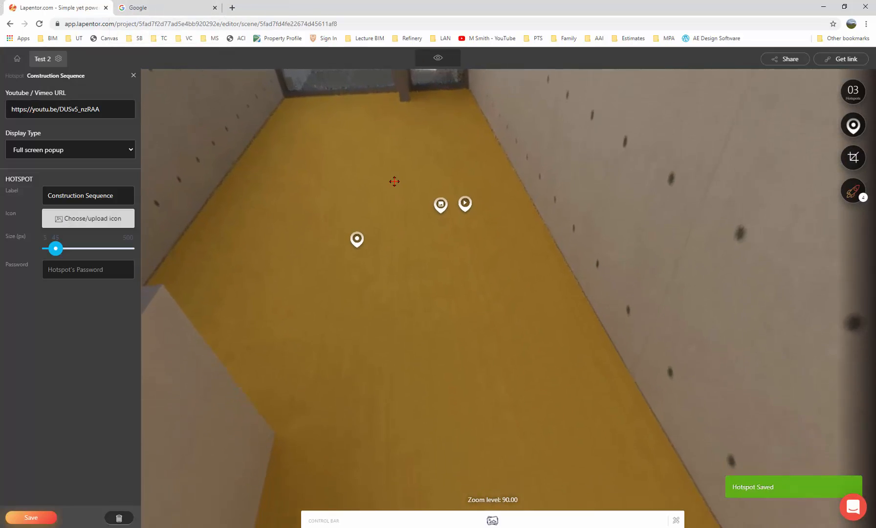
drag(362, 238, 387, 512)
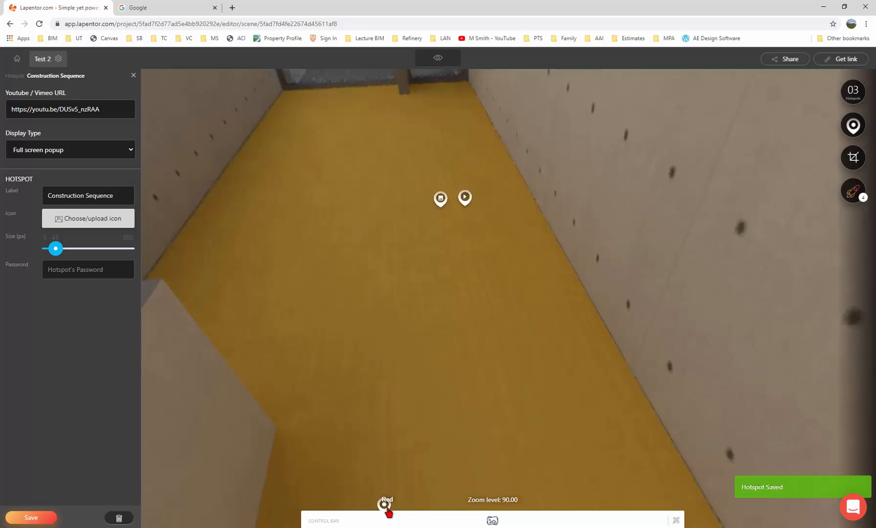
drag(467, 201, 494, 492)
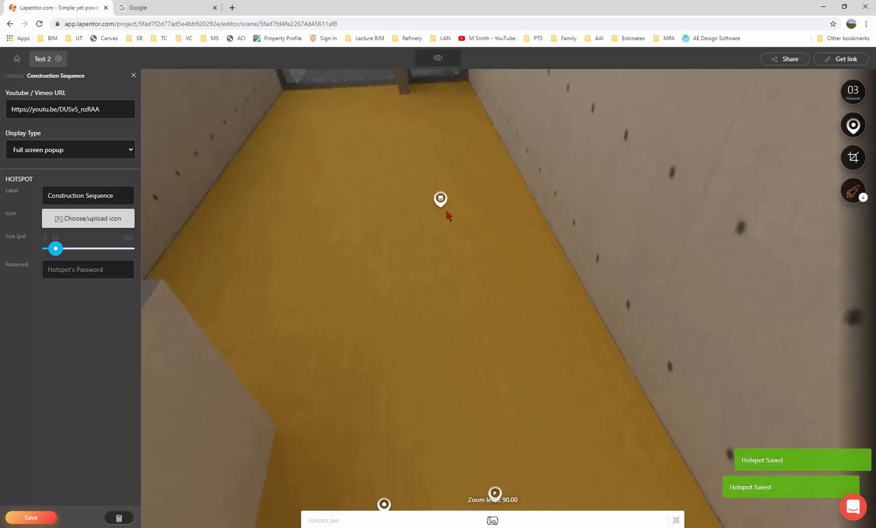
drag(441, 201, 454, 503)
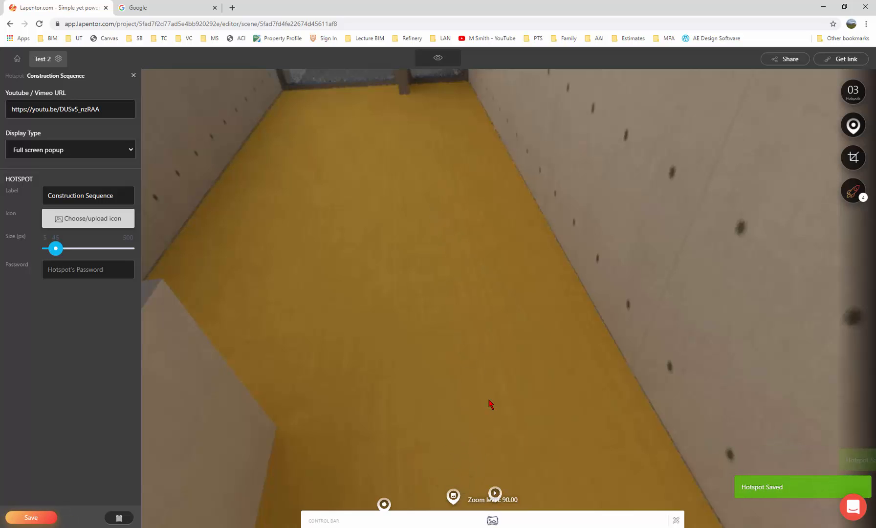
Gather the Summer image and Construction Sequence video hotspots close to the Red scene hotspot on the yellow floor
drag(488, 403, 272, 491)
drag(626, 457, 278, 522)
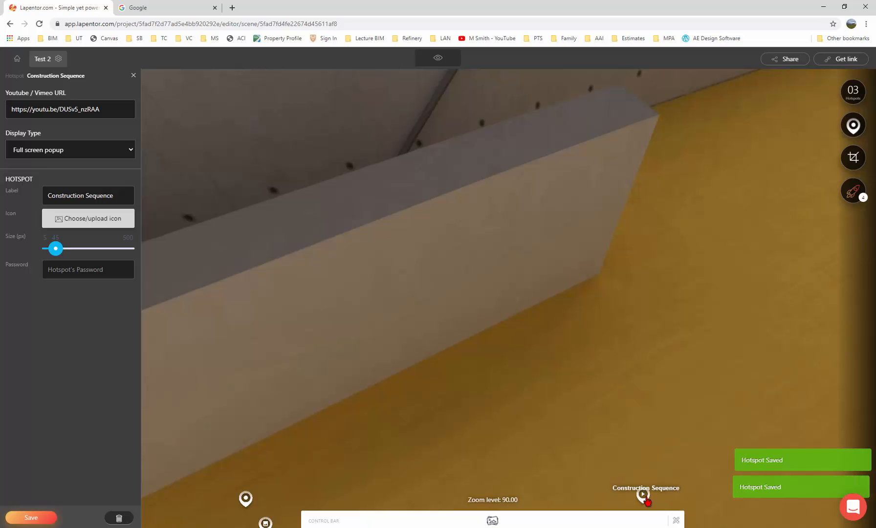
drag(643, 494, 602, 461)
Move the Red, Construction Sequence and Summer hotspots into a column along the base of the low wall, with Construction Sequence farthest away
drag(492, 361, 663, 332)
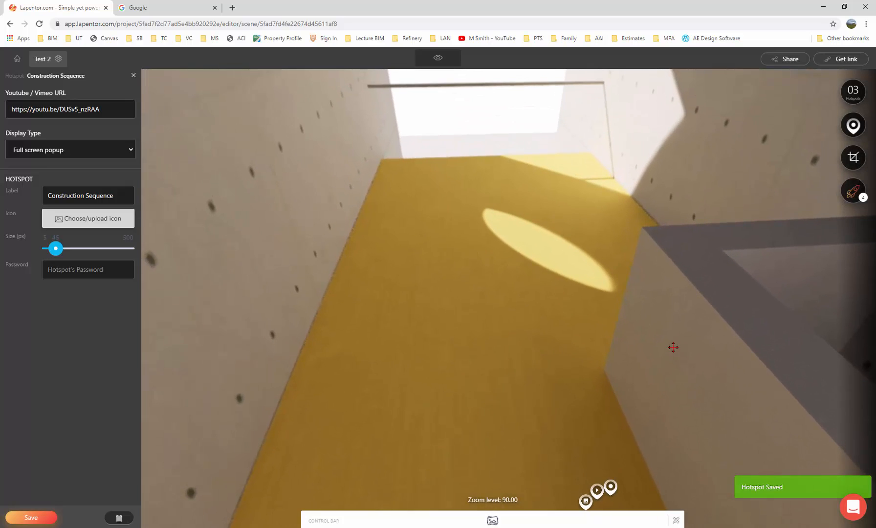
drag(609, 485, 581, 407)
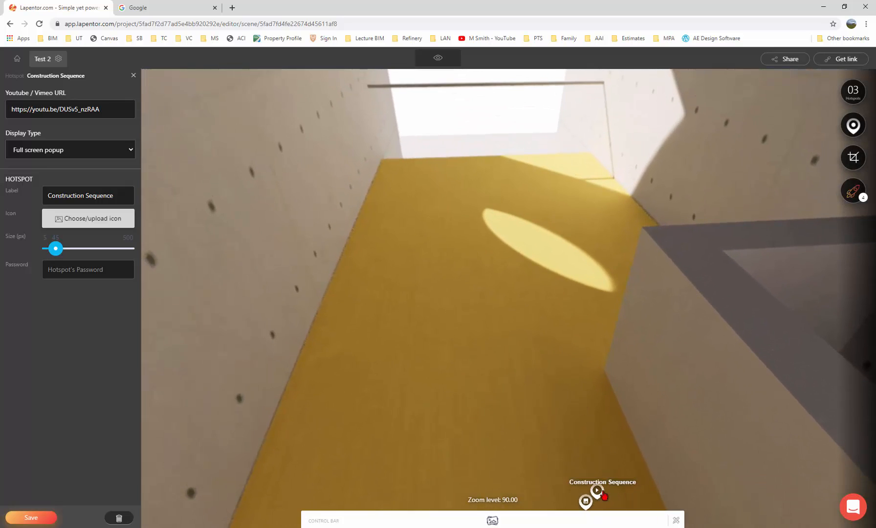
drag(597, 491, 563, 410)
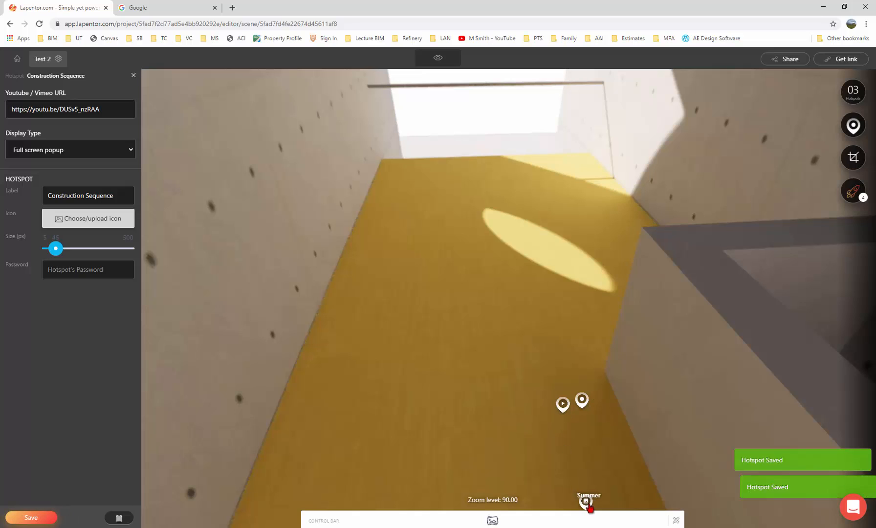
drag(589, 505, 623, 452)
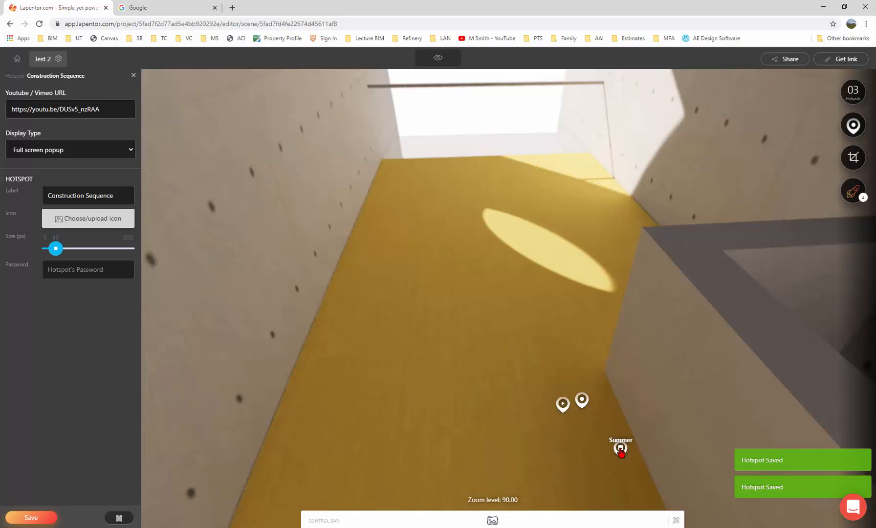
drag(587, 407, 617, 423)
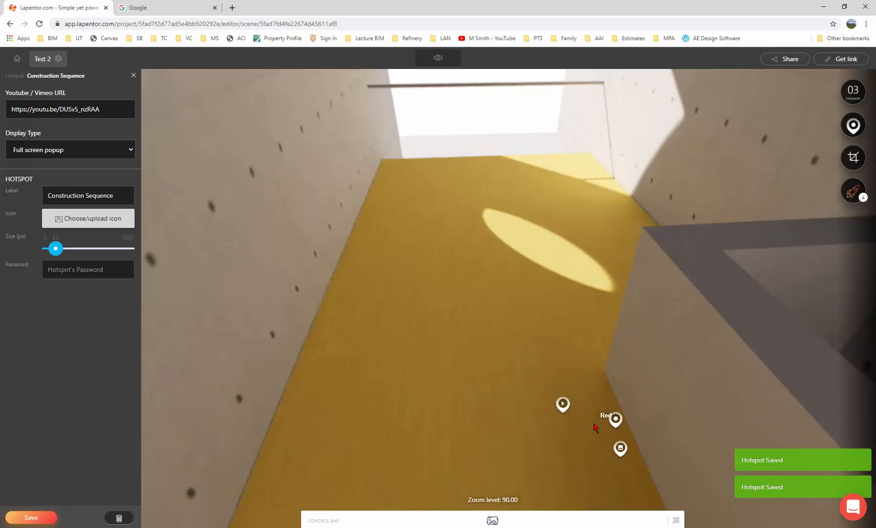
drag(563, 406, 608, 401)
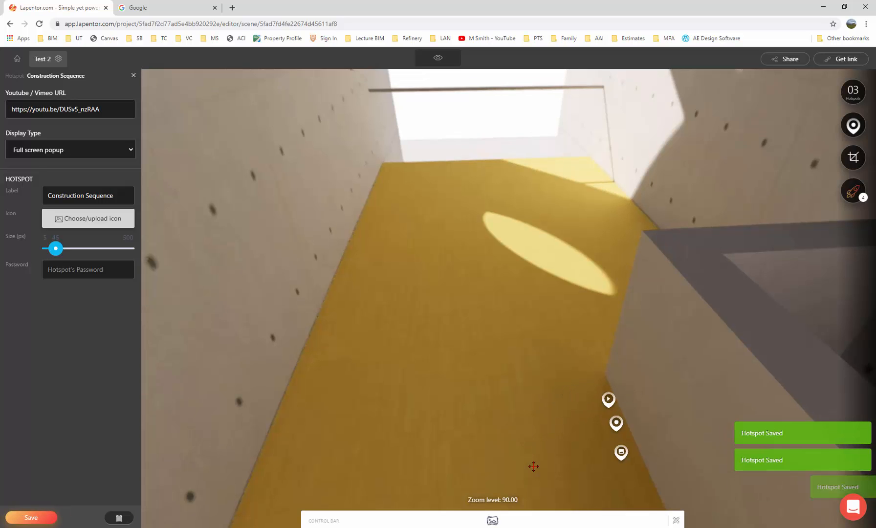
Line up the Summer, Red and Construction Sequence hotspots in a side-by-side row on the yellow floor below the sunlit oval
drag(533, 466, 498, 385)
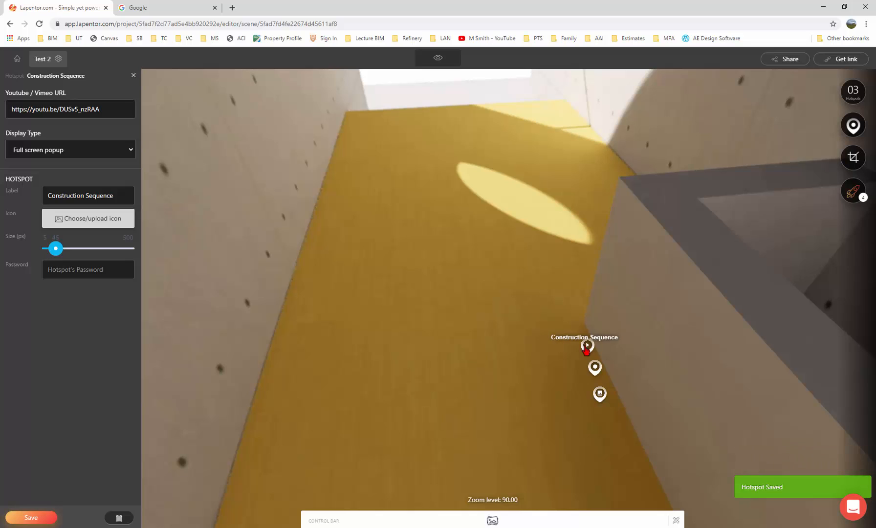
drag(586, 348, 554, 292)
drag(591, 364, 538, 296)
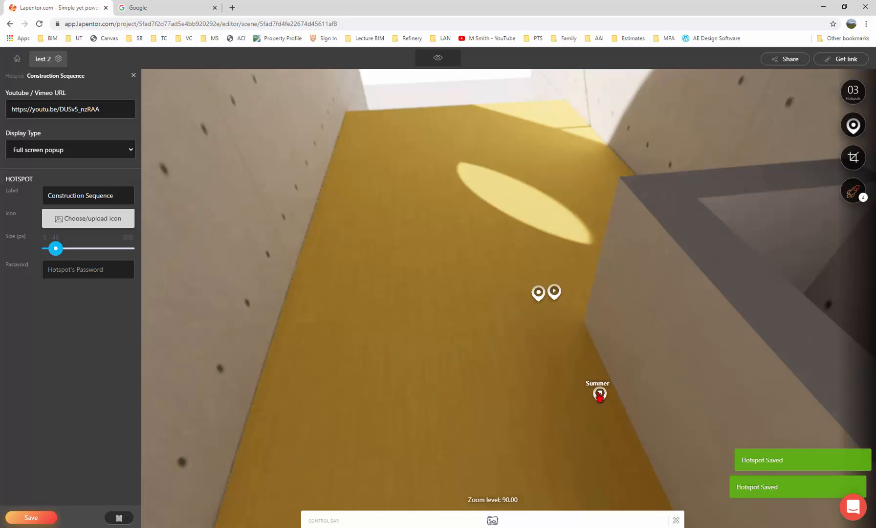
drag(599, 394, 524, 295)
drag(530, 336, 492, 423)
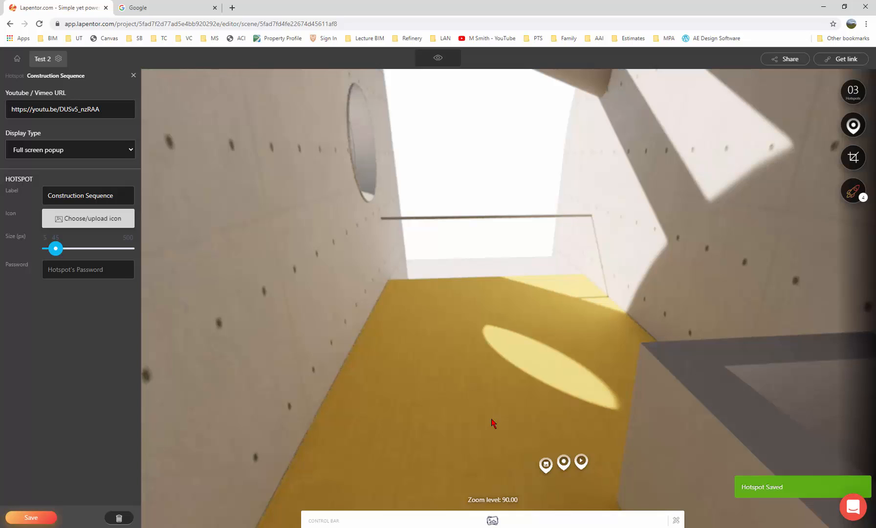